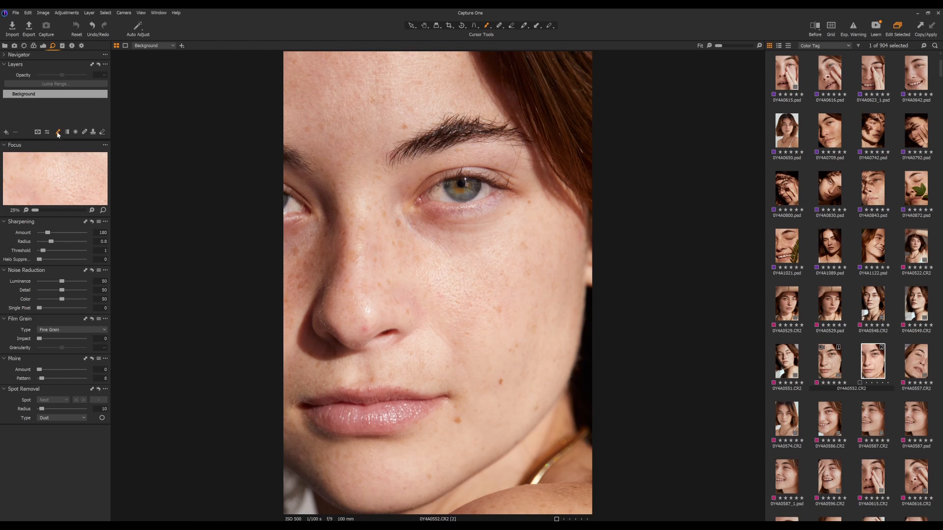
Step: Add an adjustment layer, raise the midtones of its RGB curve to brighten, and name it Dodge
click(6, 131)
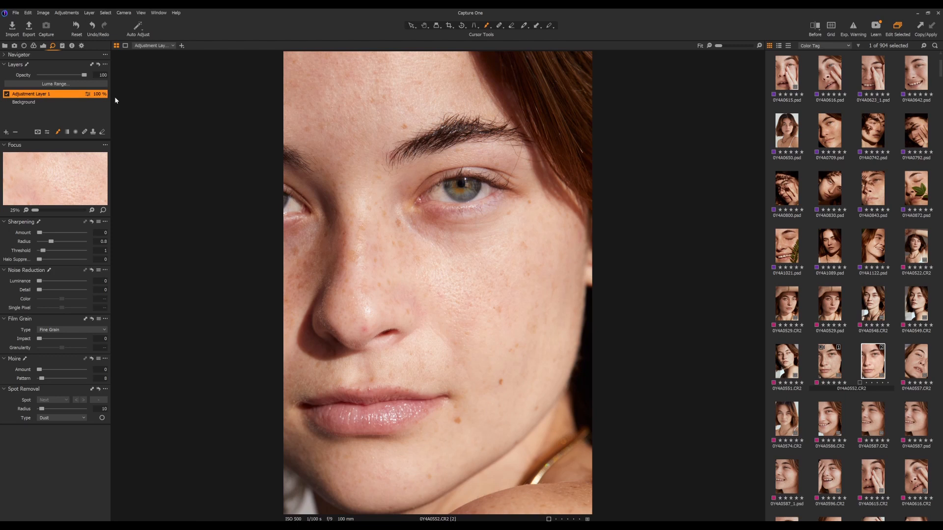
click(43, 46)
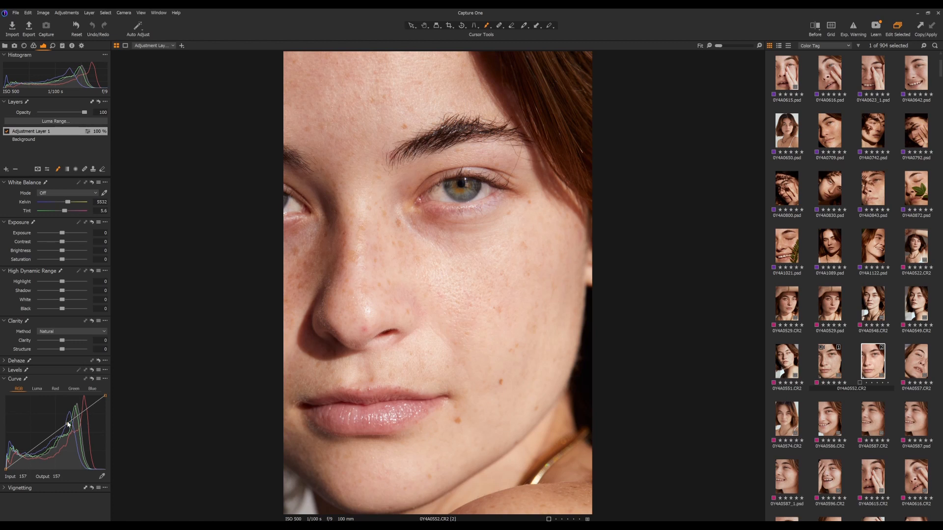
drag(69, 425, 48, 420)
double_click(36, 131)
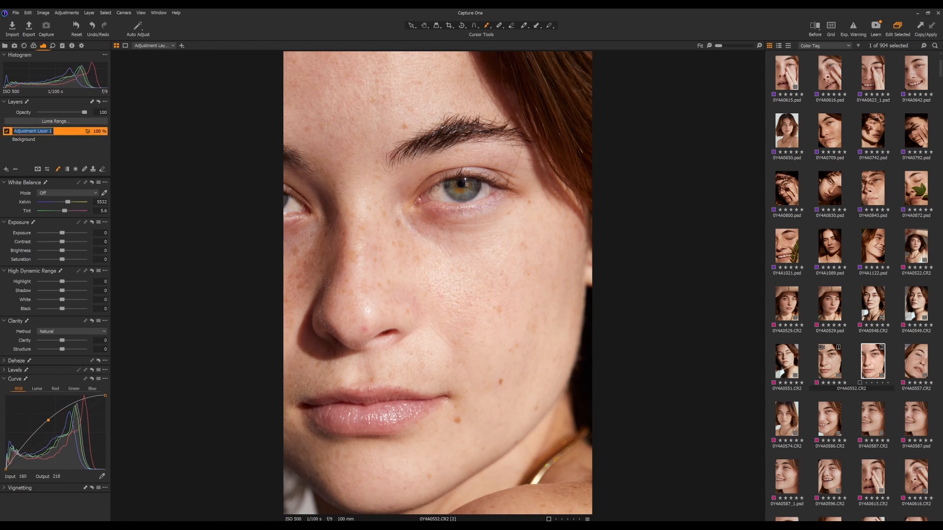
text(Dodge)
key(Return)
Step: Add a second adjustment layer named Burn and lower its RGB curve midtones from about input 142 to output 91
click(7, 171)
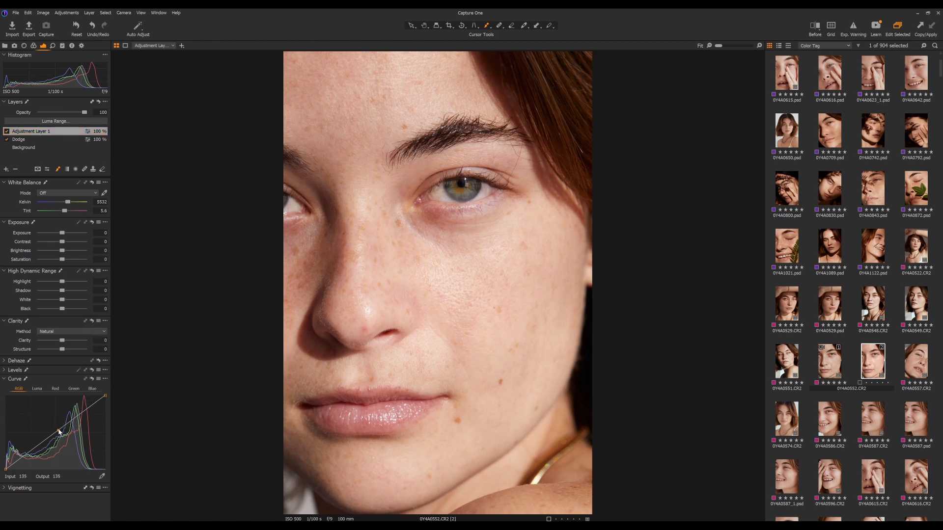
drag(59, 431, 61, 443)
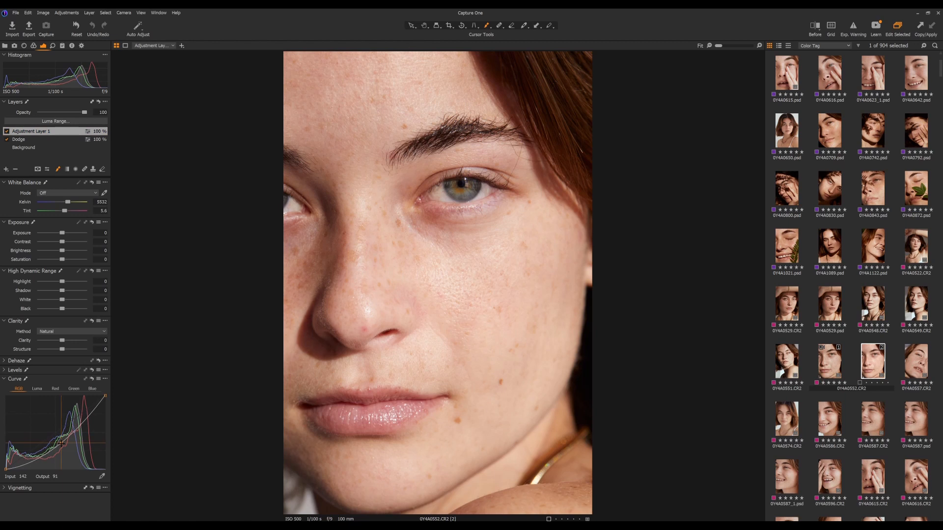
double_click(35, 132)
text(Burn)
key(Return)
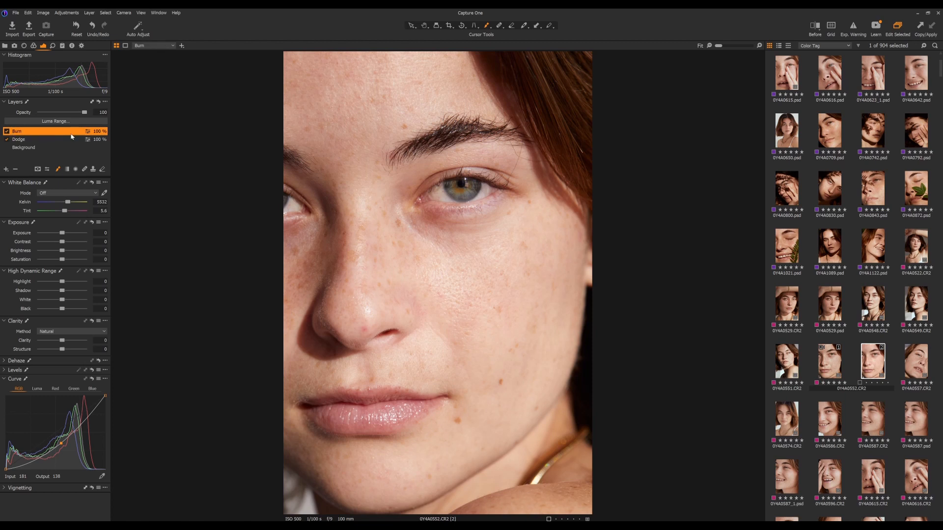
Step: Select the Dodge layer and open the brush settings over the cheek
click(40, 140)
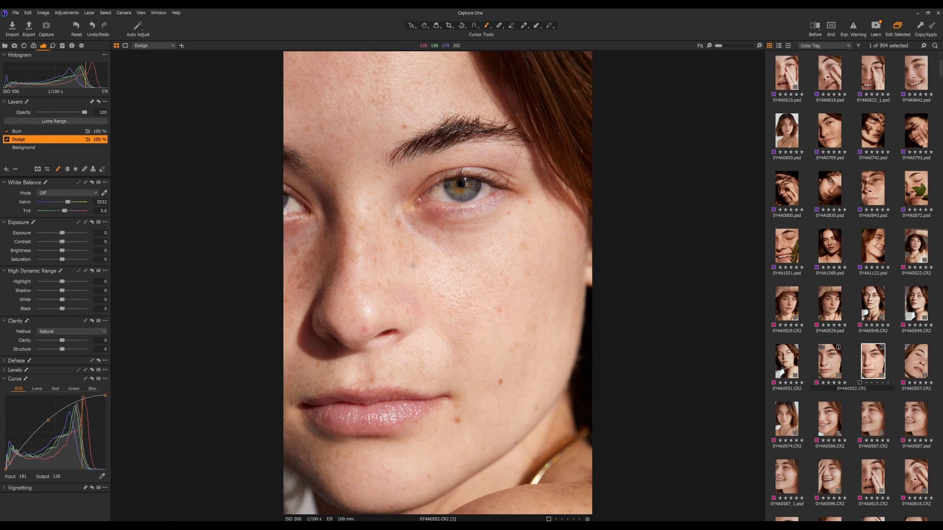
scroll(471, 273, up, 2)
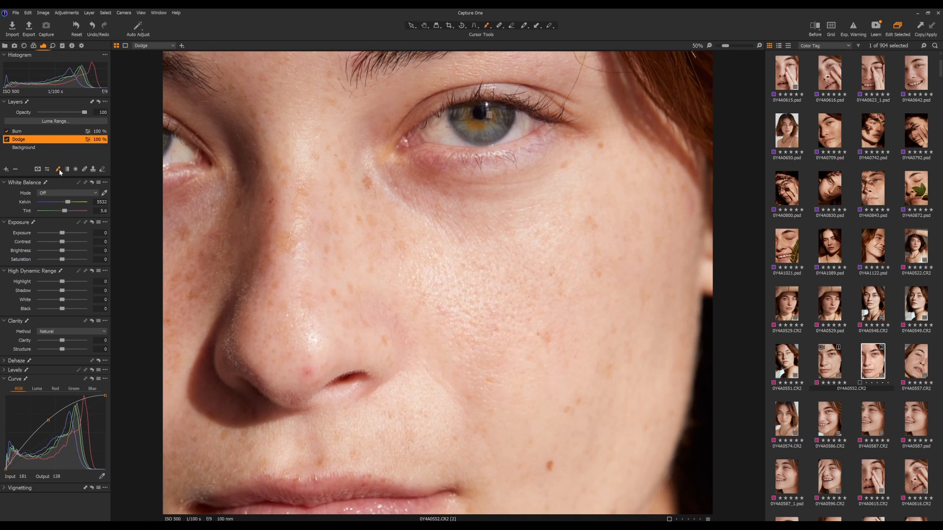
right_click(465, 249)
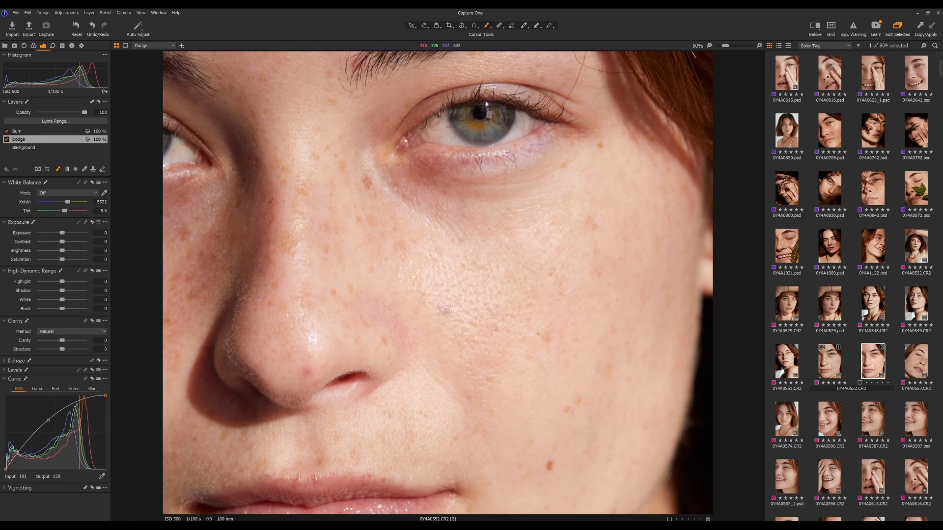
right_click(478, 295)
Step: Switch the mask visibility to Always Display Mask and back to Never Display Mask
click(90, 13)
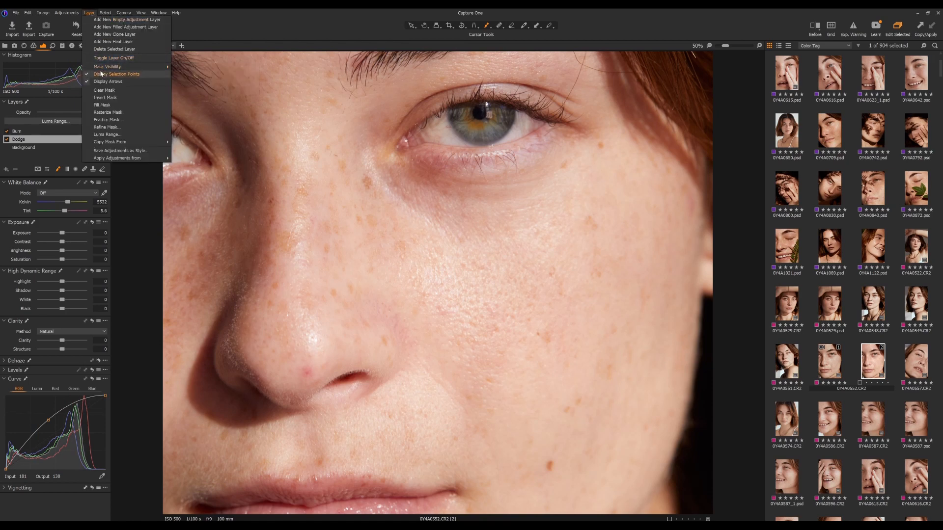
mouse_move(106, 68)
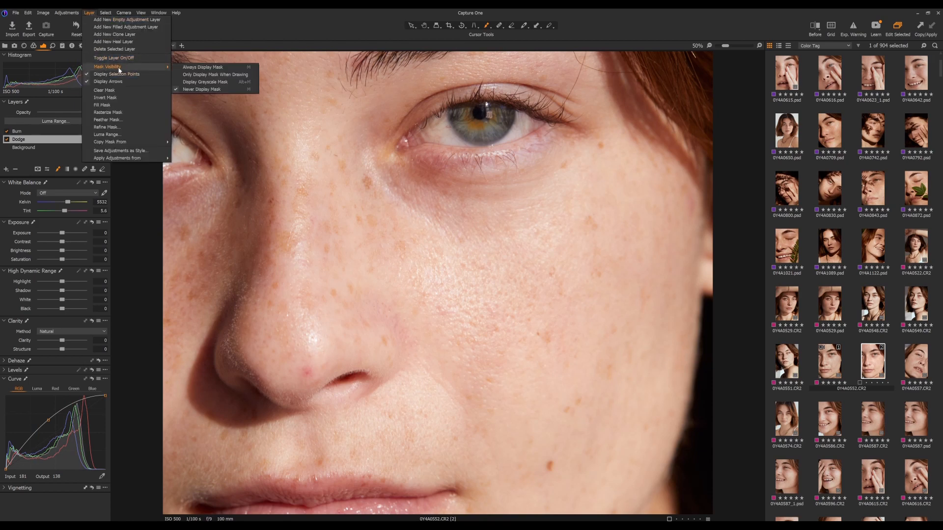
click(203, 68)
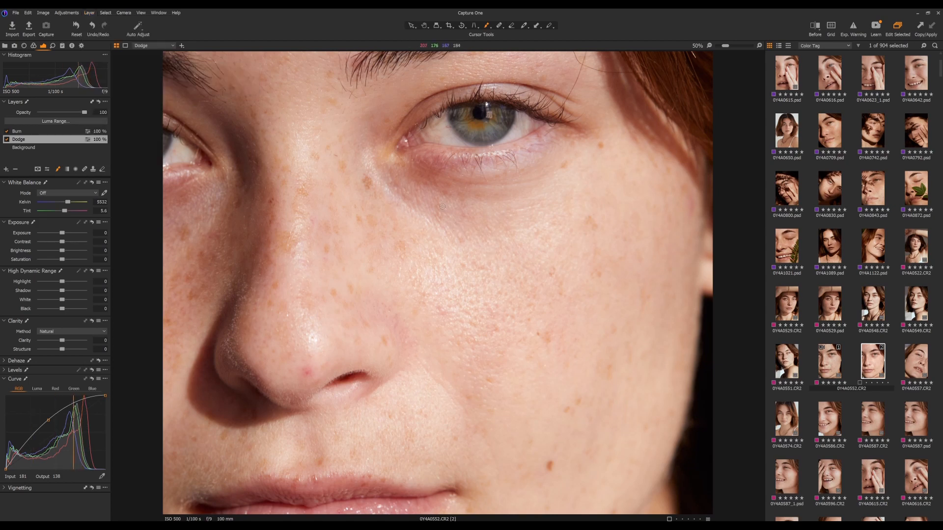
click(88, 13)
mouse_move(119, 68)
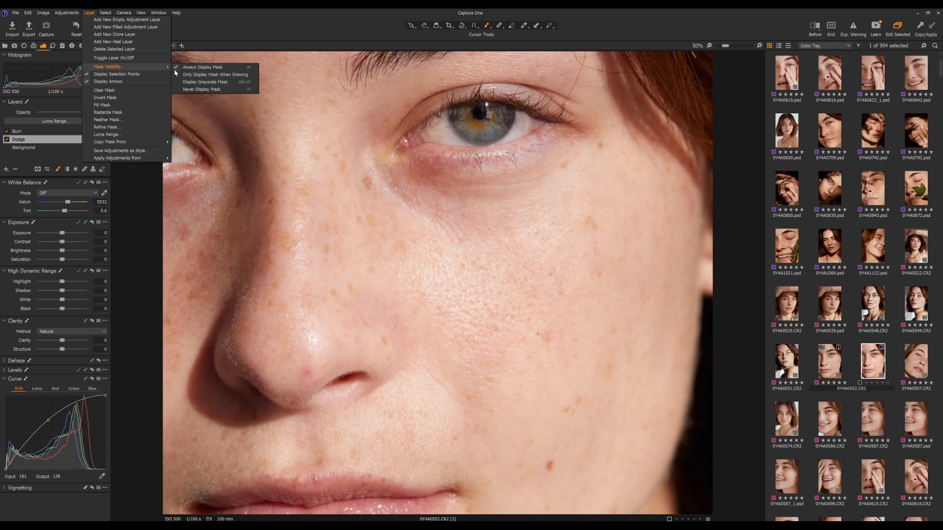
click(194, 90)
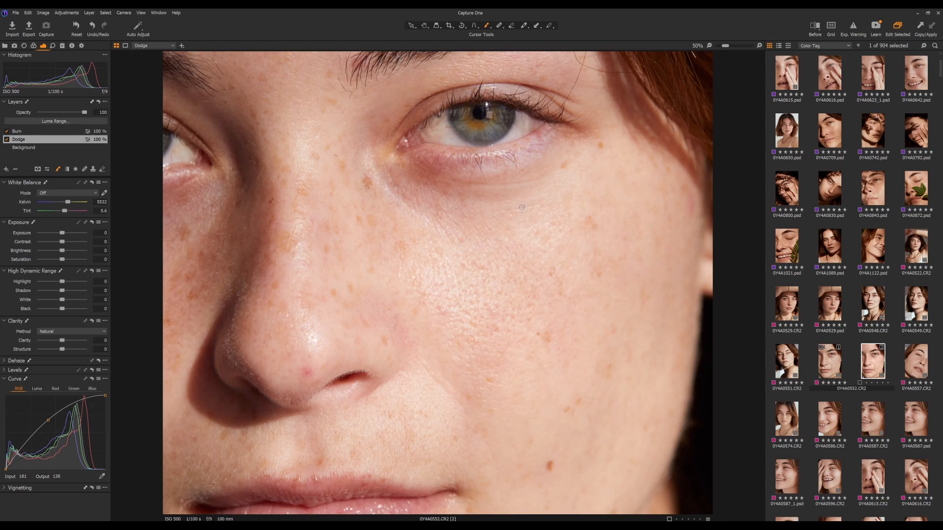
Step: Brush the Dodge layer over the shadow beneath the eye's inner corner and compare the result with the before view
mouse_move(403, 194)
mouse_down()
mouse_move(436, 213)
mouse_move(422, 199)
mouse_up()
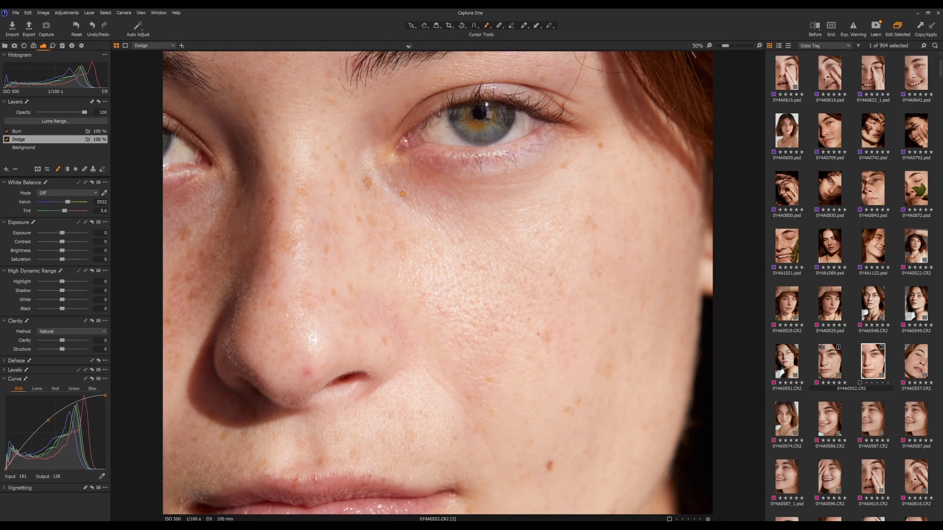
click(816, 29)
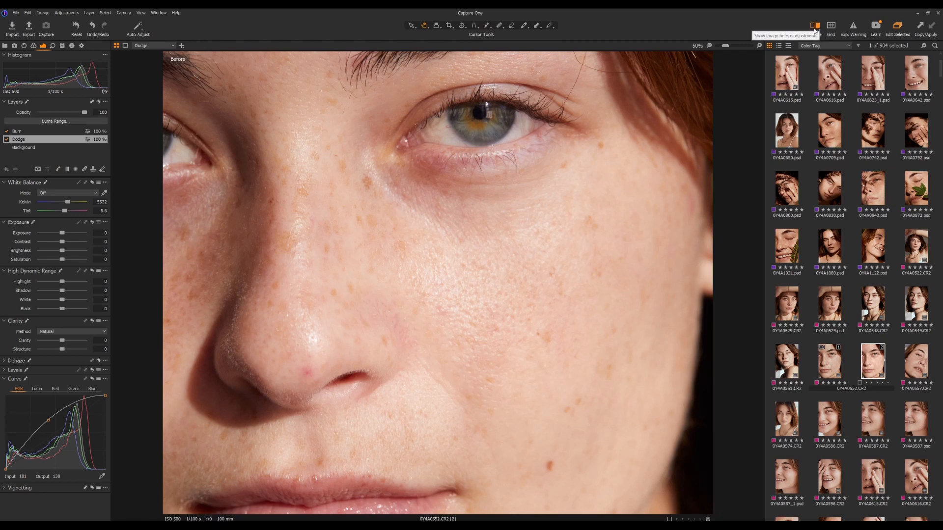
click(814, 30)
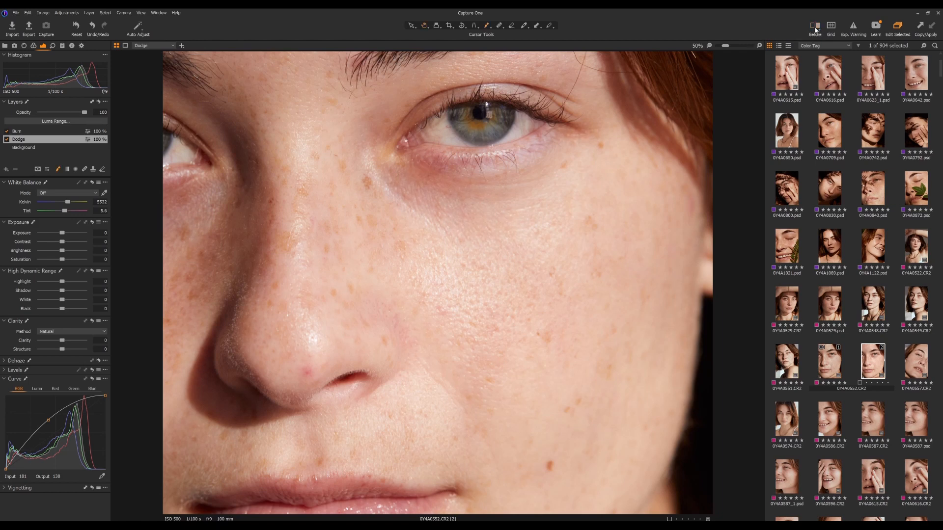
click(816, 30)
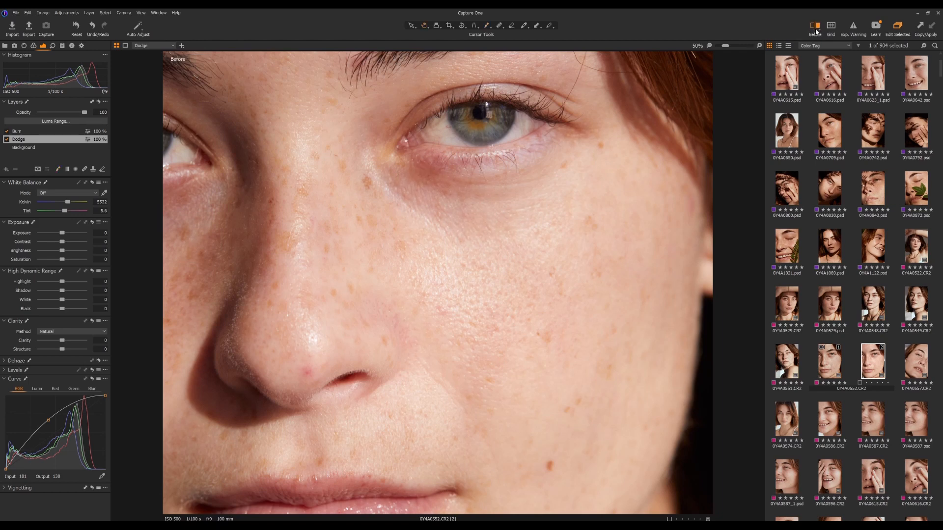
click(815, 31)
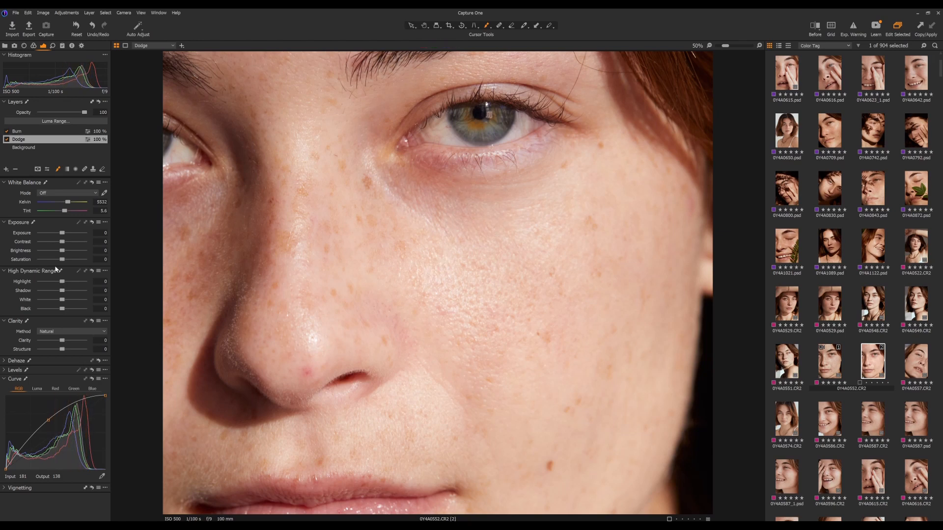
Step: Try a lower saturation on the Dodge layer and reset it to 0
click(47, 260)
click(52, 260)
click(63, 261)
double_click(62, 259)
Step: Select the Burn layer and brush over the skin just below the shadow-side corner of the mouth
scroll(485, 359, down, 2)
scroll(273, 421, up, 2)
scroll(273, 421, up, 1)
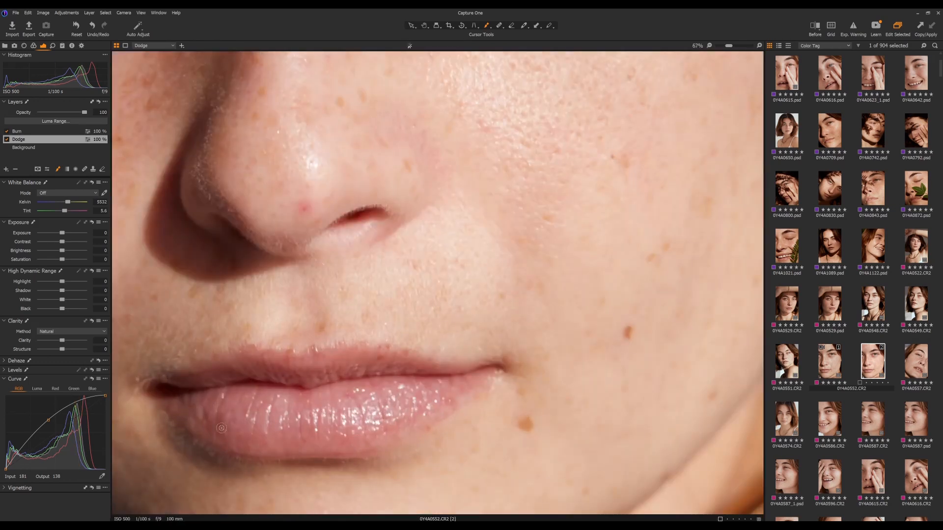
scroll(221, 428, down, 1)
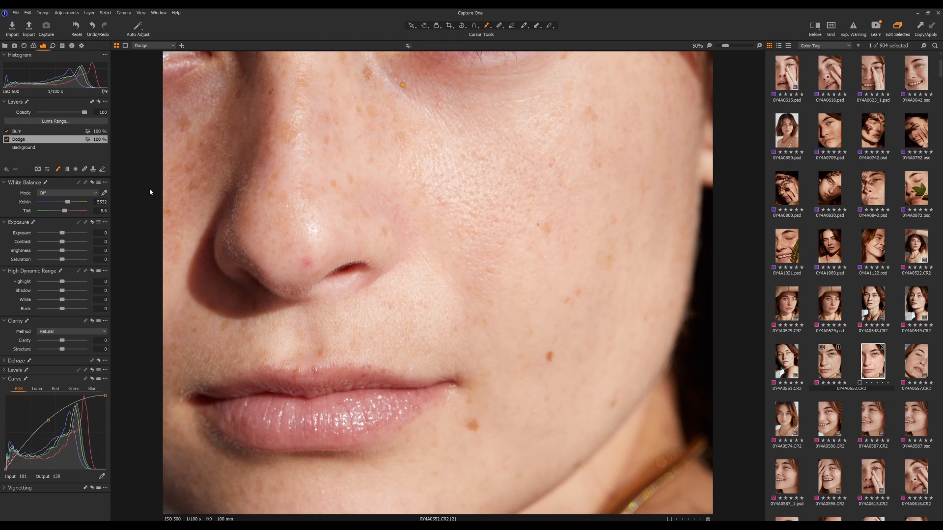
click(23, 132)
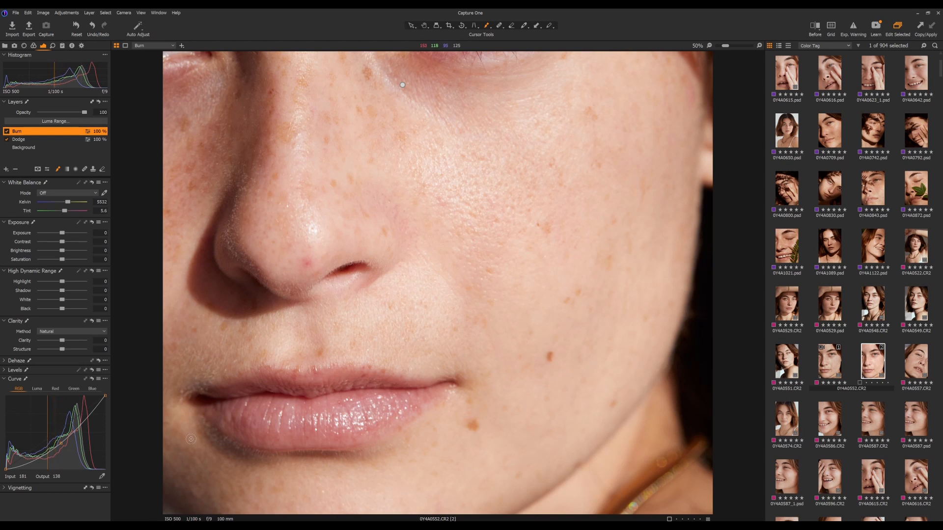
mouse_move(190, 439)
mouse_down()
mouse_move(198, 448)
mouse_move(190, 425)
mouse_up()
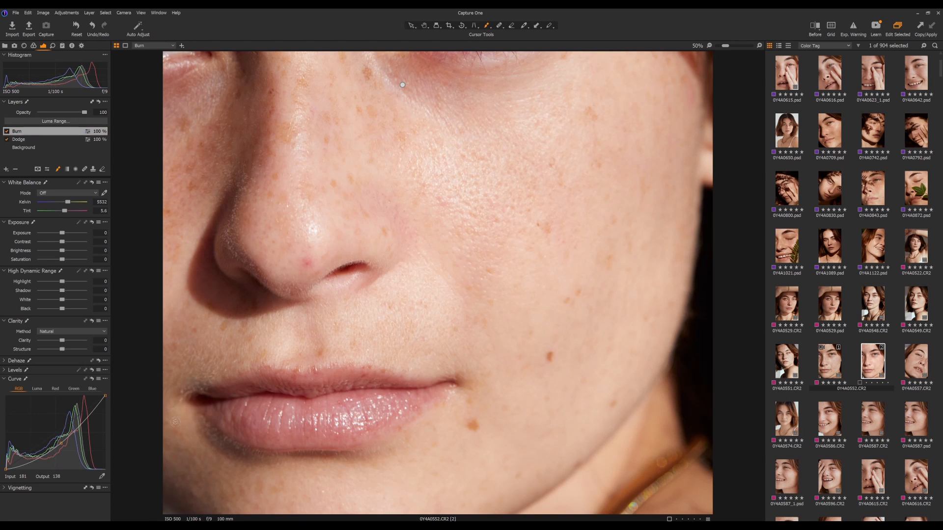
drag(173, 425, 174, 420)
Step: Select the Dodge layer and compare the whole portrait repeatedly with its before view
scroll(432, 383, down, 2)
scroll(364, 450, up, 2)
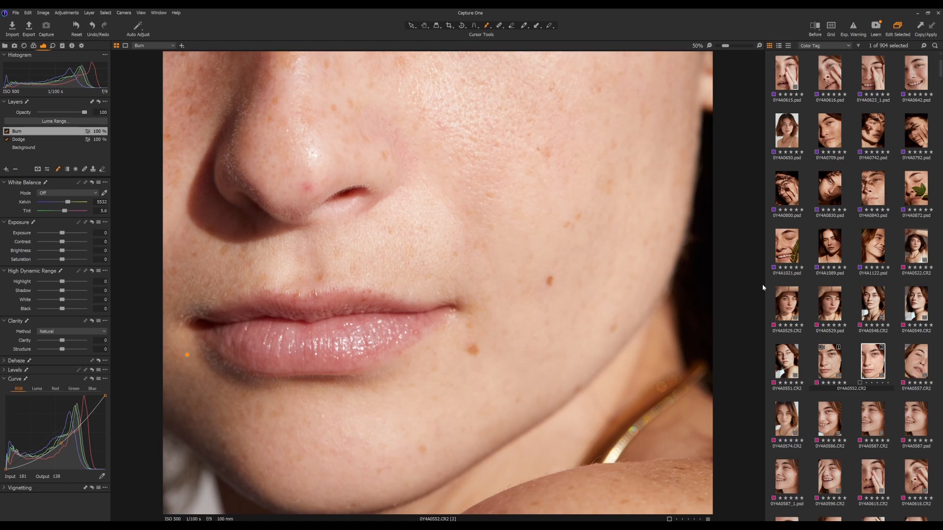
key(ctrl+0)
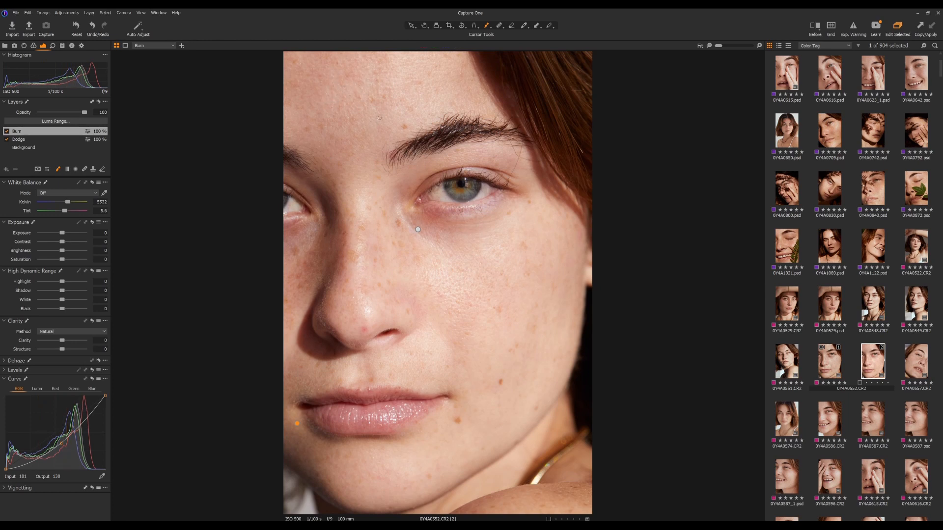
click(70, 140)
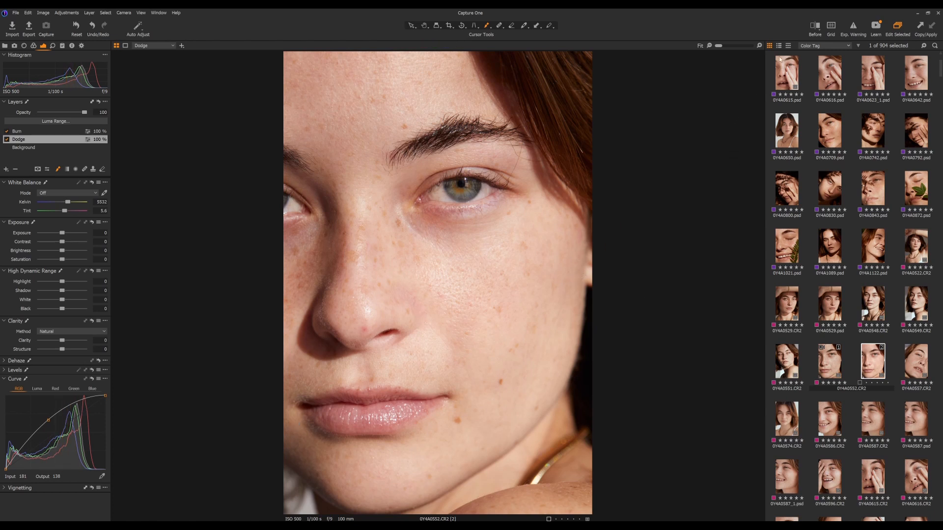
click(814, 30)
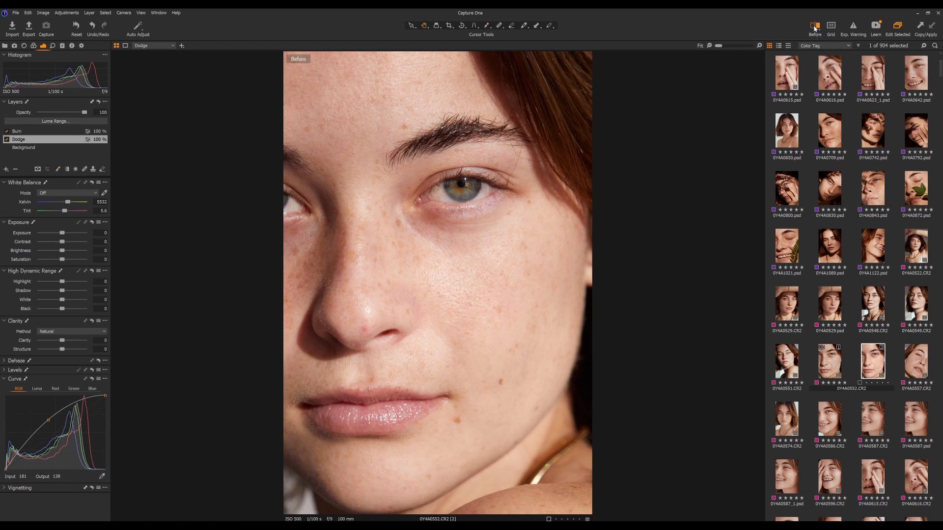
click(814, 28)
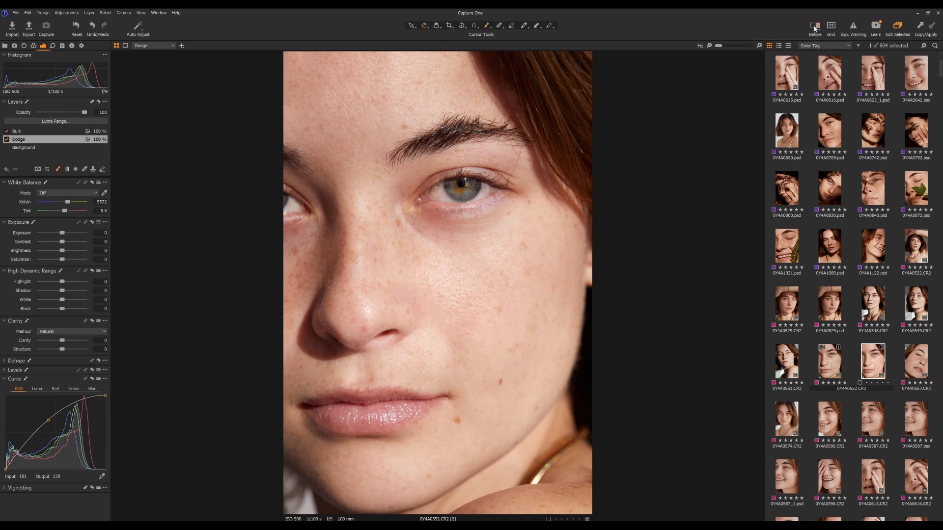
click(813, 28)
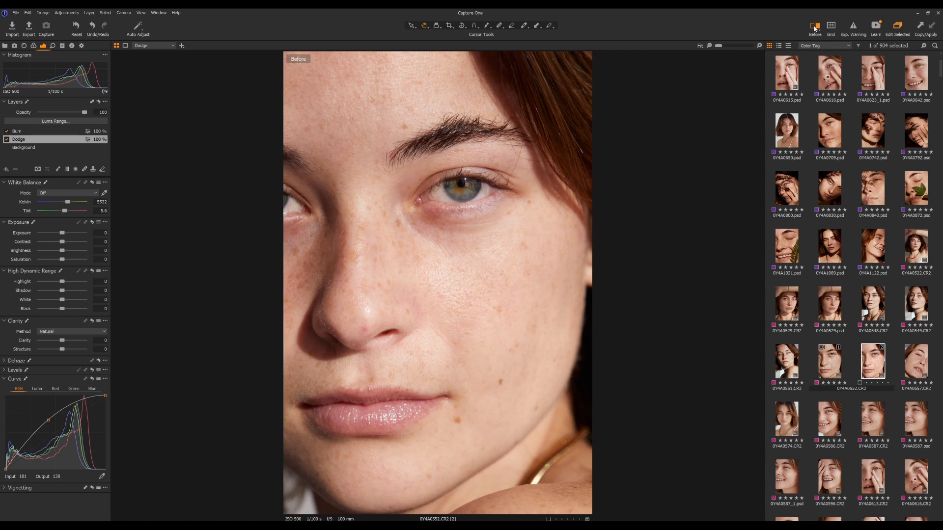
click(815, 28)
key(b)
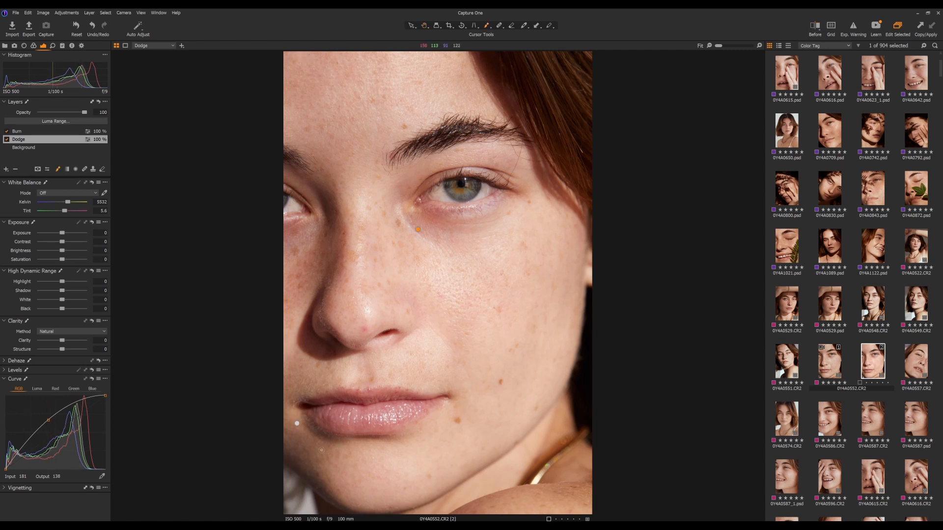
click(818, 26)
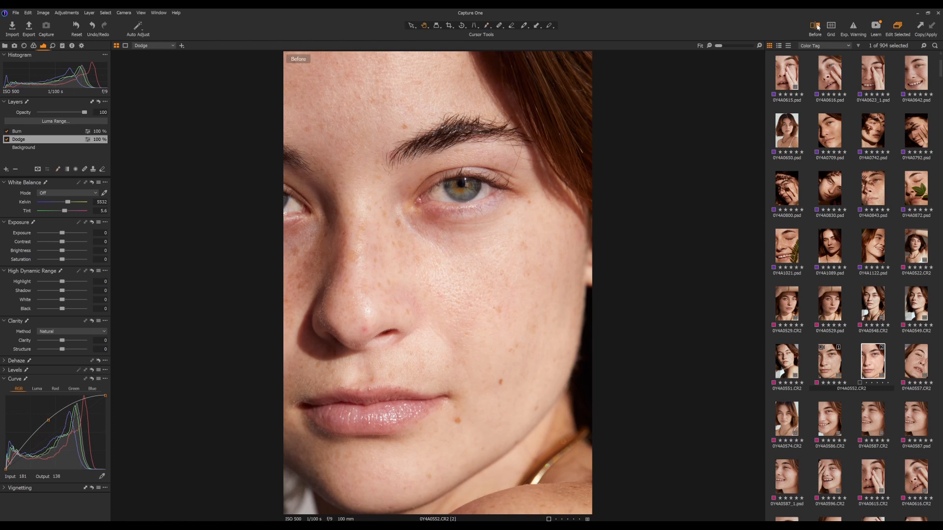
click(818, 27)
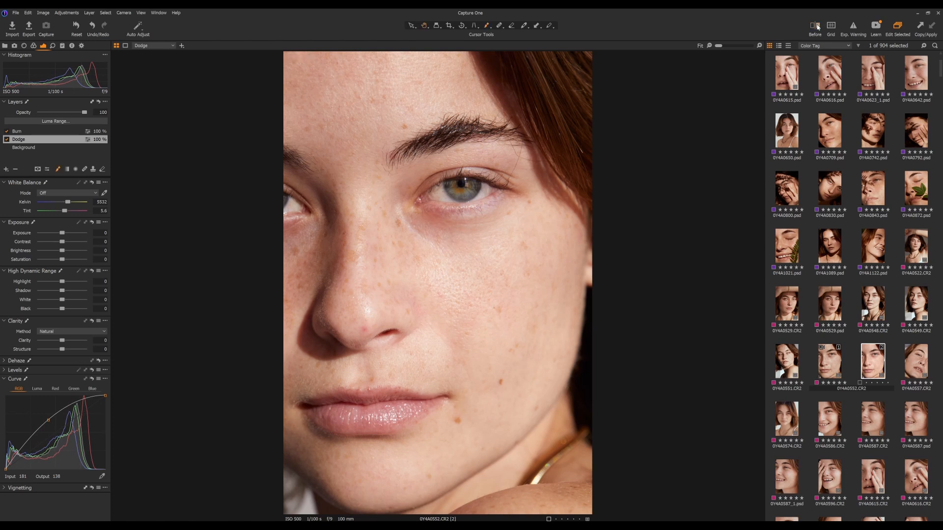
click(818, 26)
click(818, 26)
Step: Set the Dodge layer's saturation to -35 and check the portrait against the before view
drag(62, 261, 55, 261)
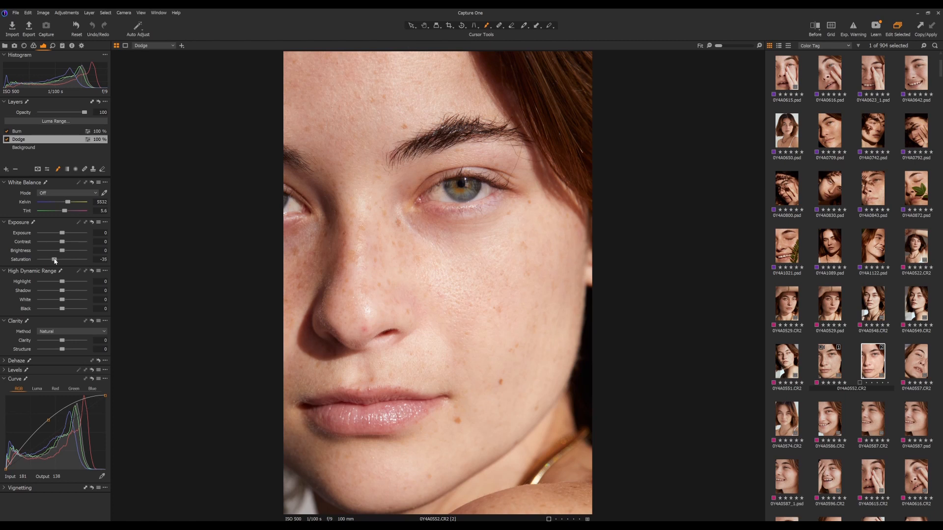
click(814, 28)
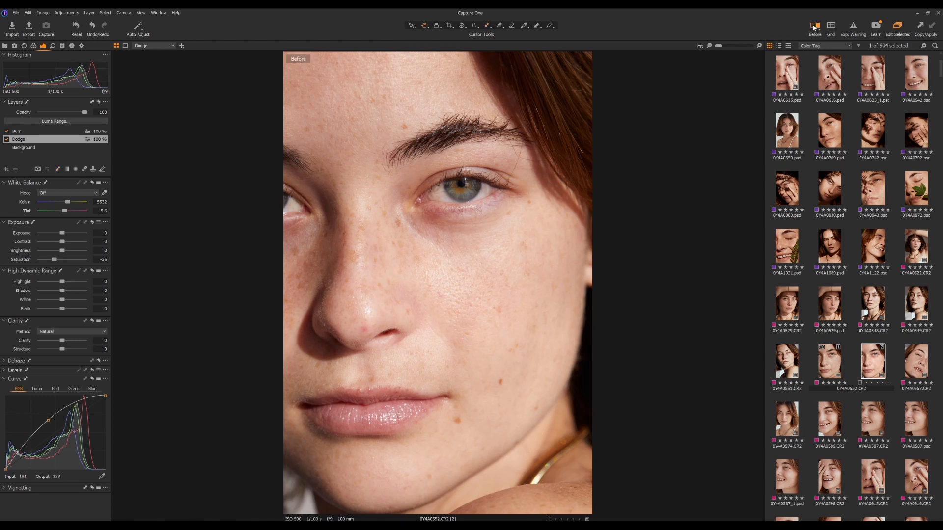
click(813, 28)
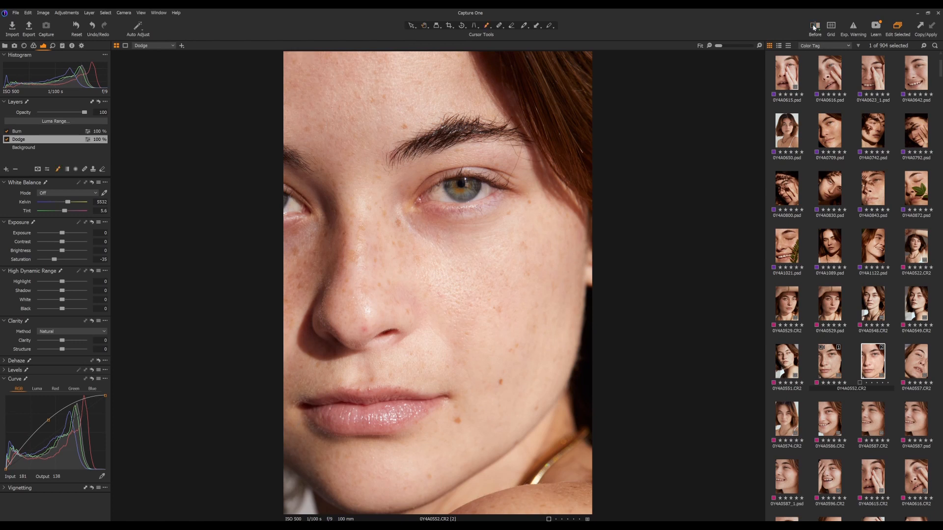
Step: Compare the dodged and burned portrait once more with its before view
click(814, 28)
click(813, 28)
Step: Start a new heal layer and heal small areas on the nose tip and just above the shadow-side corner of the mouth
click(53, 46)
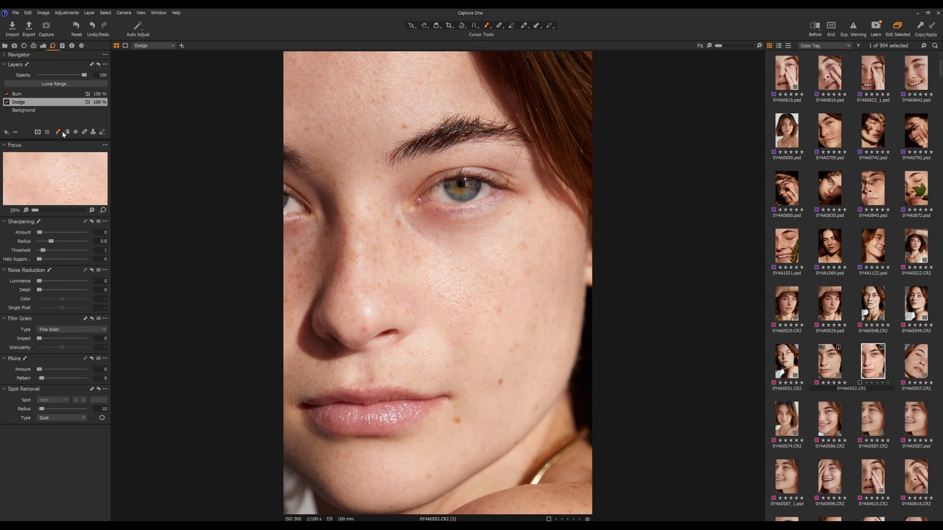
click(29, 94)
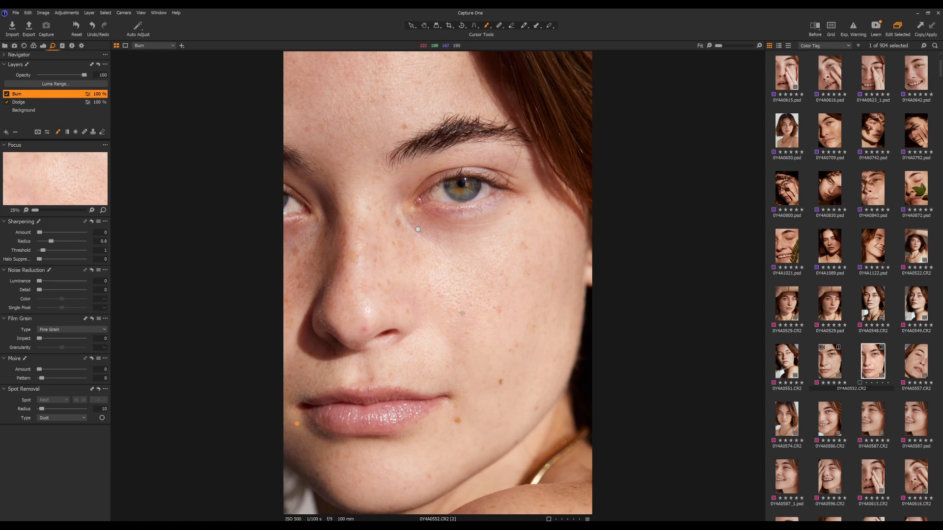
click(85, 133)
click(367, 328)
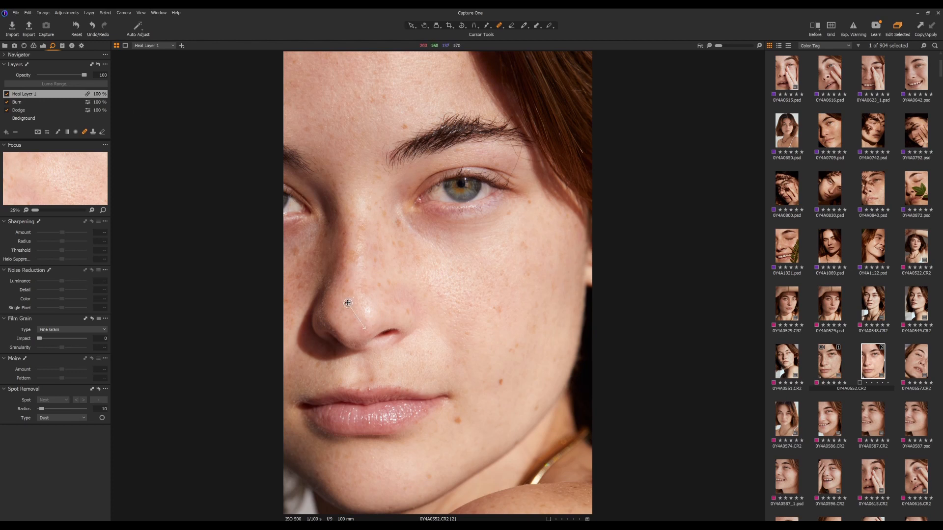
mouse_move(347, 303)
mouse_down()
mouse_move(346, 314)
mouse_move(353, 299)
mouse_move(345, 319)
mouse_up()
click(294, 405)
drag(294, 405, 298, 387)
Step: Heal the skin around the inner ends of both eyebrows with short strokes on the heal layer
click(382, 146)
drag(381, 162, 386, 172)
drag(316, 152, 323, 159)
drag(306, 145, 313, 151)
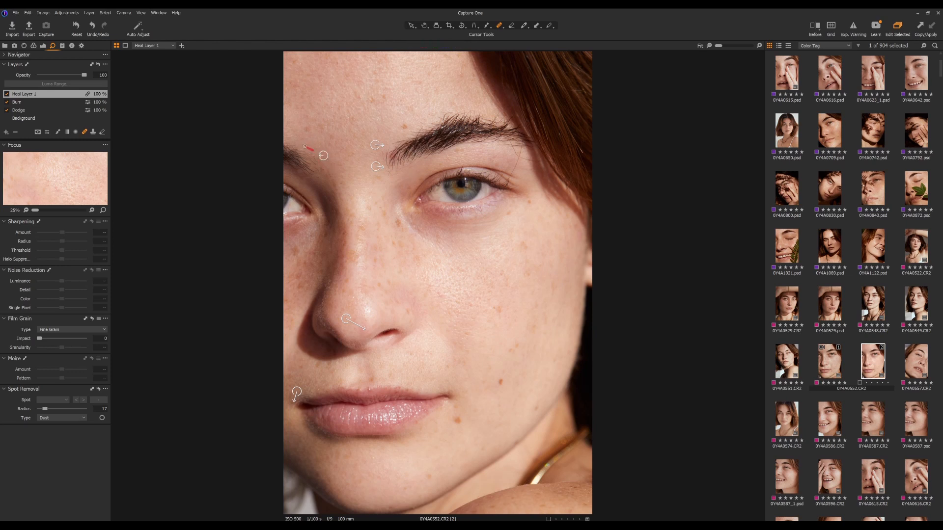
Step: Compare the healed portrait repeatedly with its before view
click(815, 27)
click(817, 29)
click(816, 29)
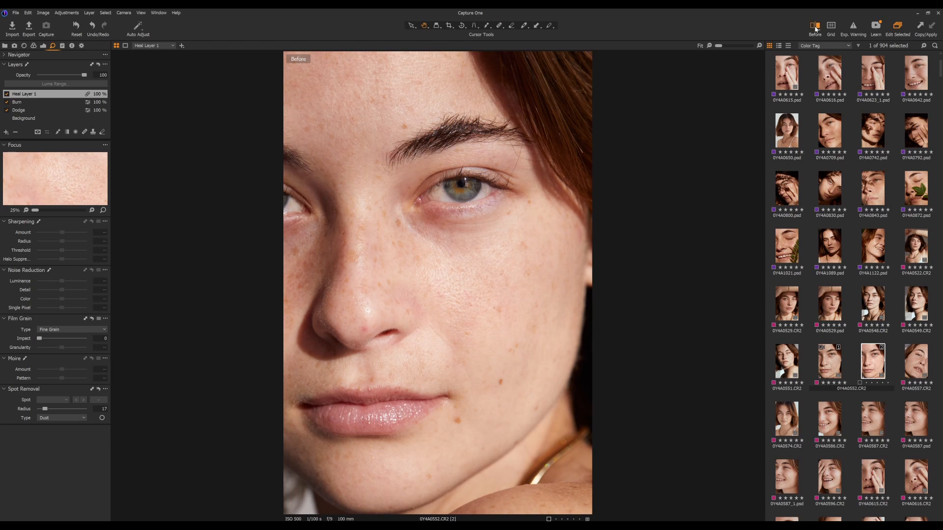
click(815, 29)
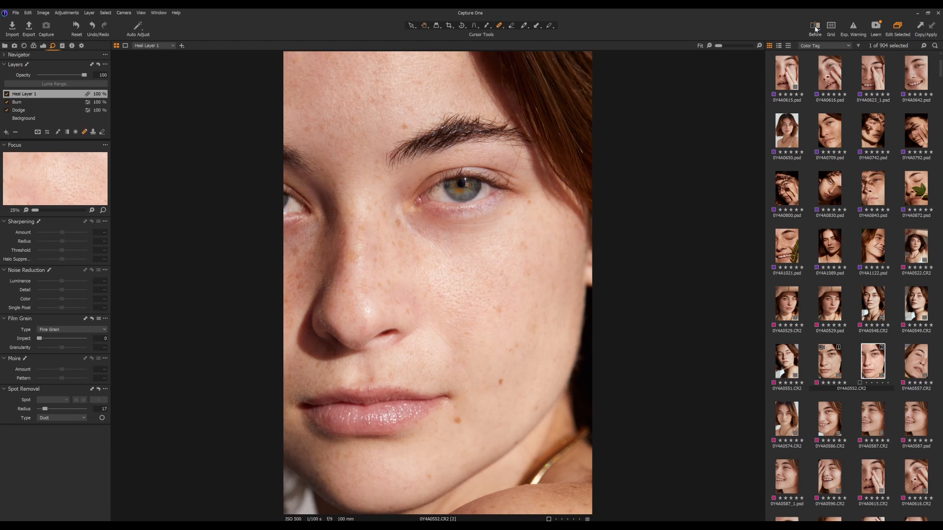